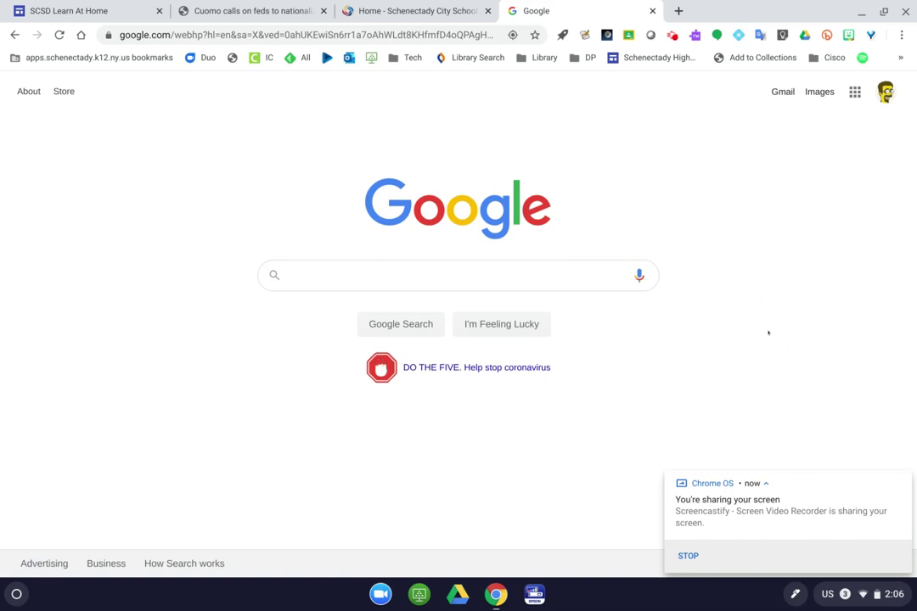
Confirm 'Highlight object with keyboard focus' is on under Accessibility, then close quick settings.
{"action": "left_click", "coordinate": [834, 594]}
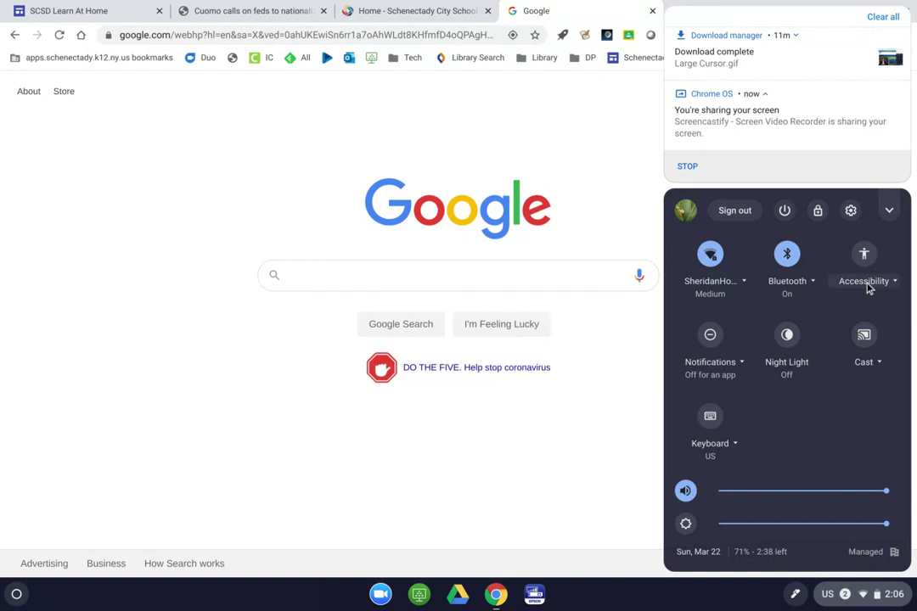
{"action": "left_click", "coordinate": [864, 280]}
{"action": "scroll", "coordinate": [751, 420], "scroll_direction": "down", "scroll_amount": 5}
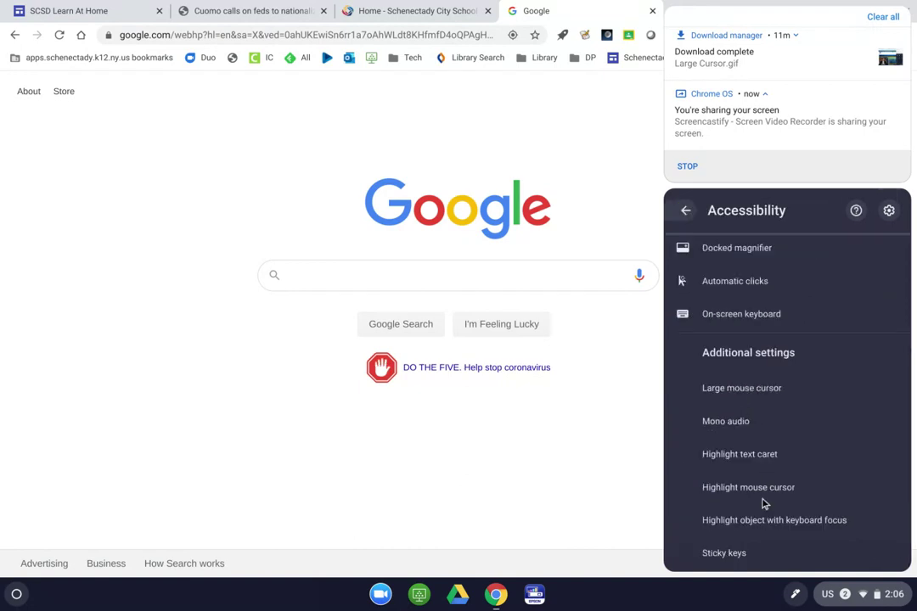
{"action": "left_click", "coordinate": [634, 481]}
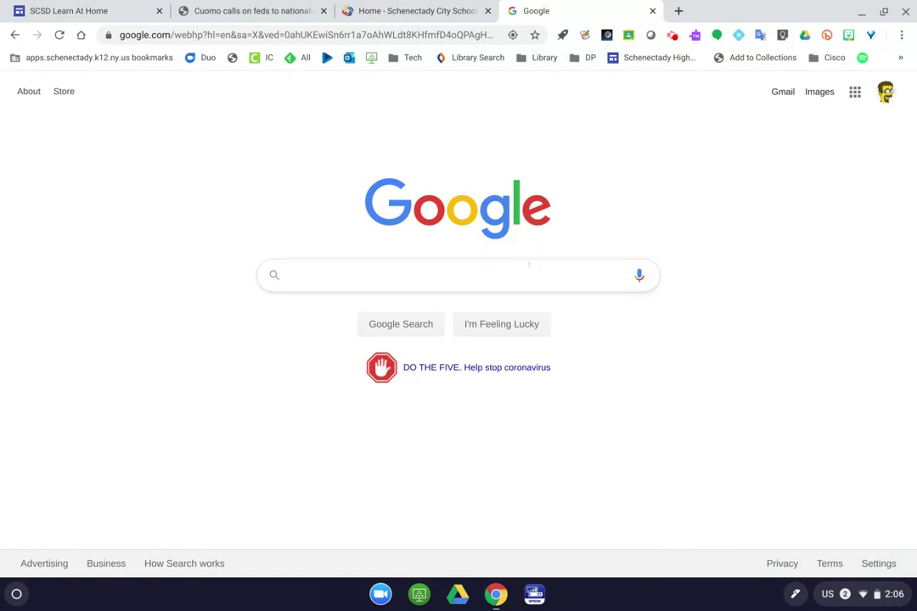
Search Google for 'yahoo'.
{"action": "left_click", "coordinate": [323, 274]}
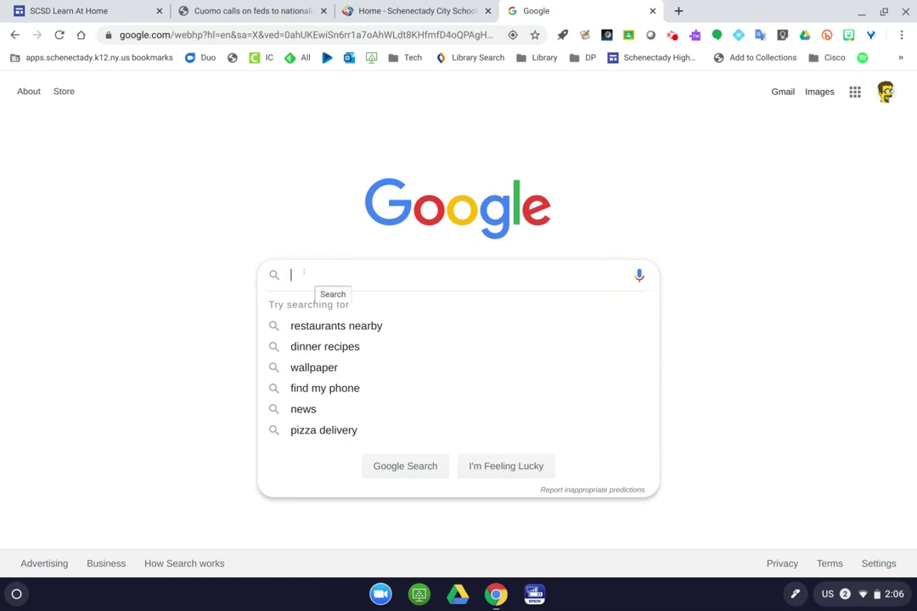
{"action": "type", "text": "yahoo"}
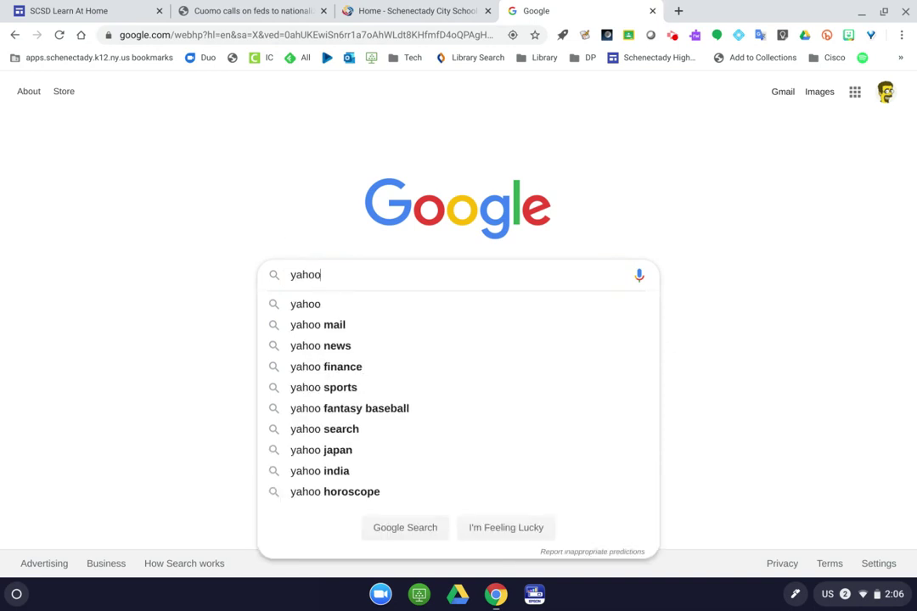
{"action": "key", "text": "Return"}
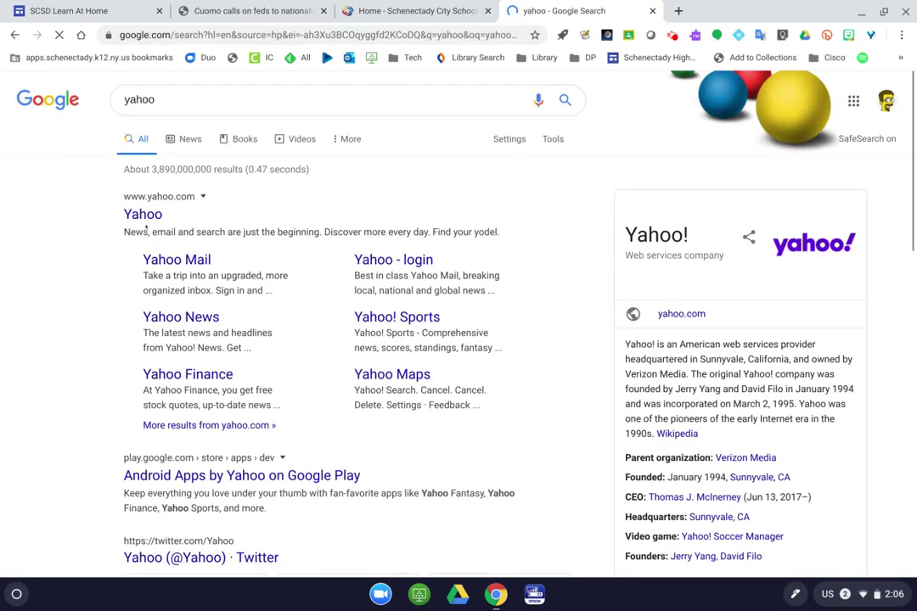
Open the Yahoo result and focus its search box to show the orange highlight.
{"action": "left_click", "coordinate": [142, 214]}
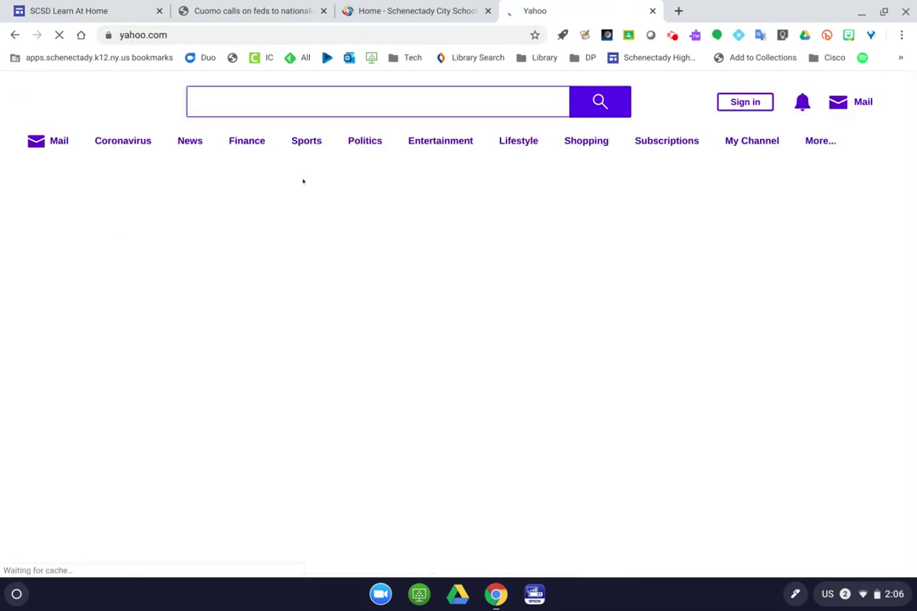
{"action": "left_click", "coordinate": [340, 101]}
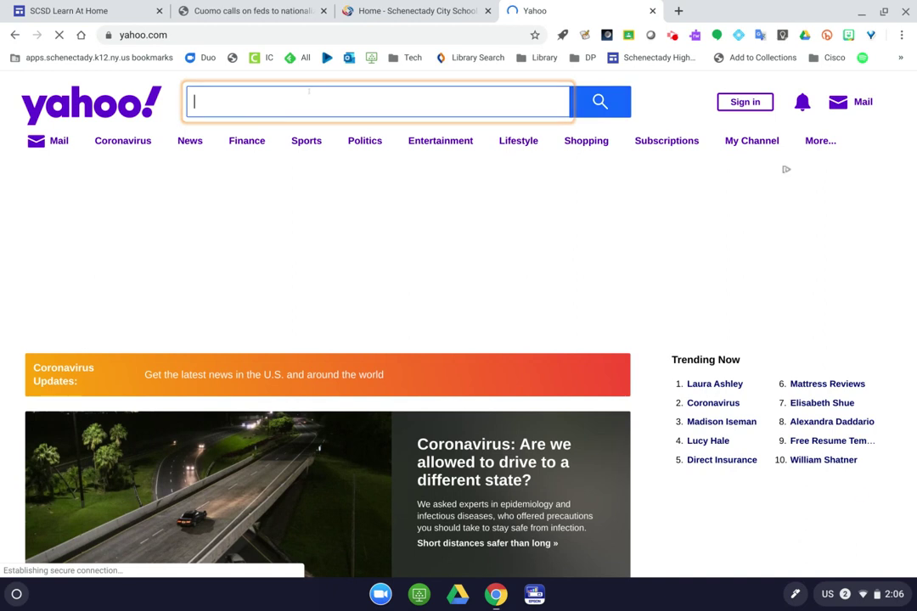